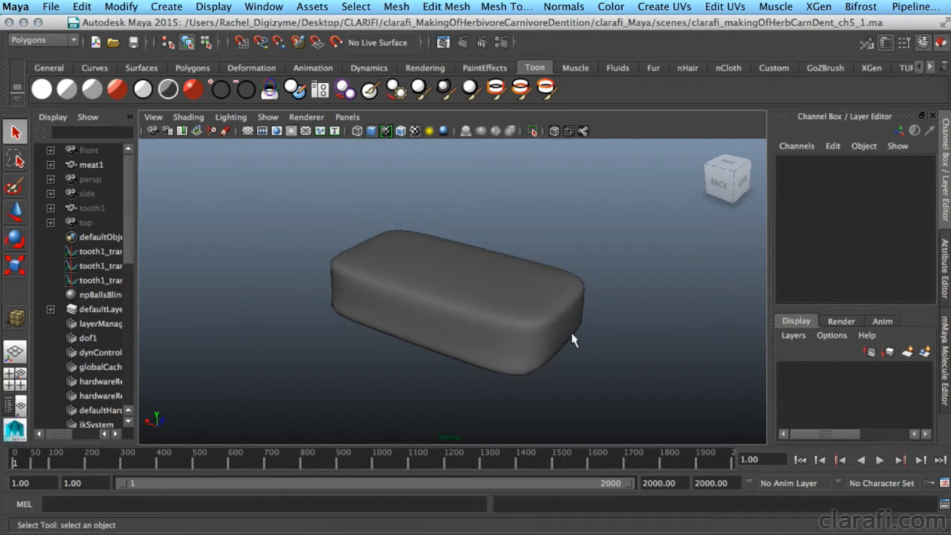
Select the meat1 mesh and switch to the nDynamics tool set
{"action": "left_click", "coordinate": [478, 336]}
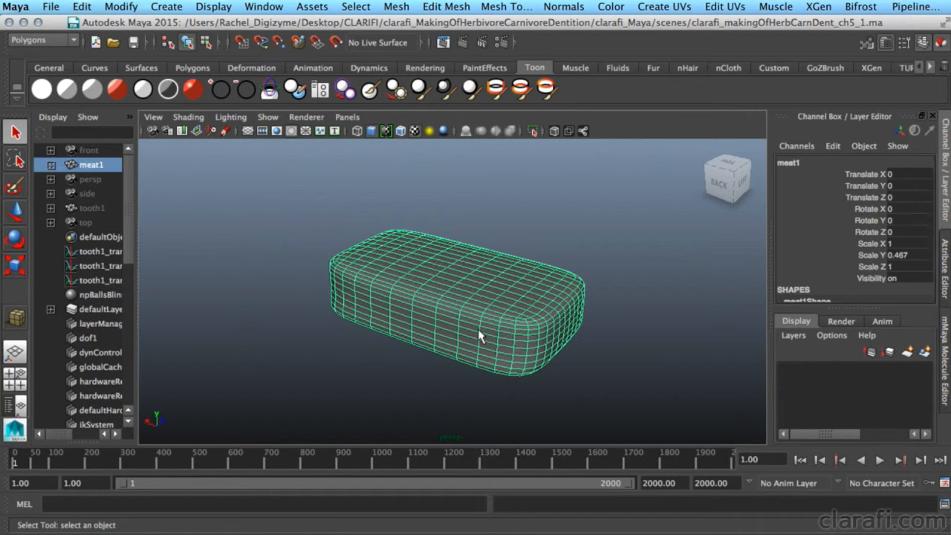
{"action": "left_click_drag", "start_coordinate": [484, 335], "coordinate": [594, 341], "text": "alt"}
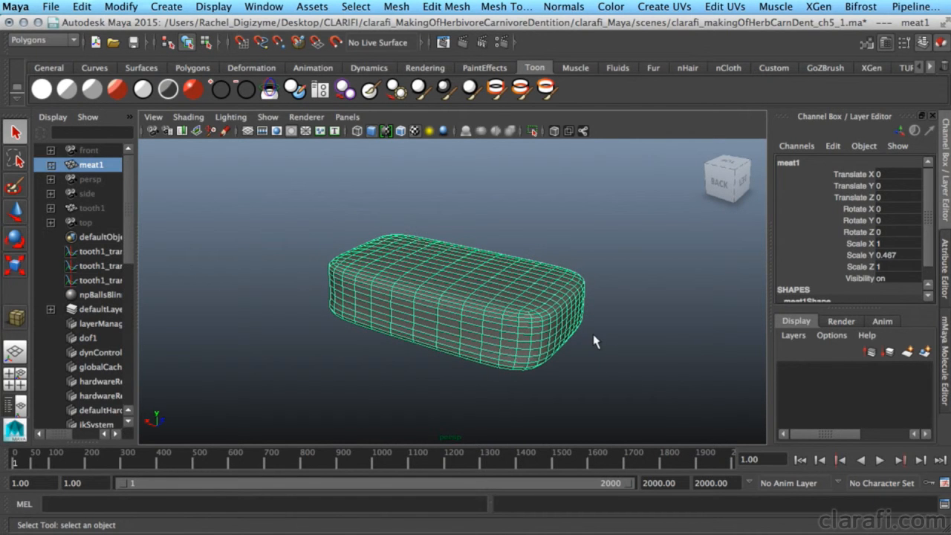
{"action": "left_click", "coordinate": [591, 350]}
{"action": "left_click", "coordinate": [543, 331]}
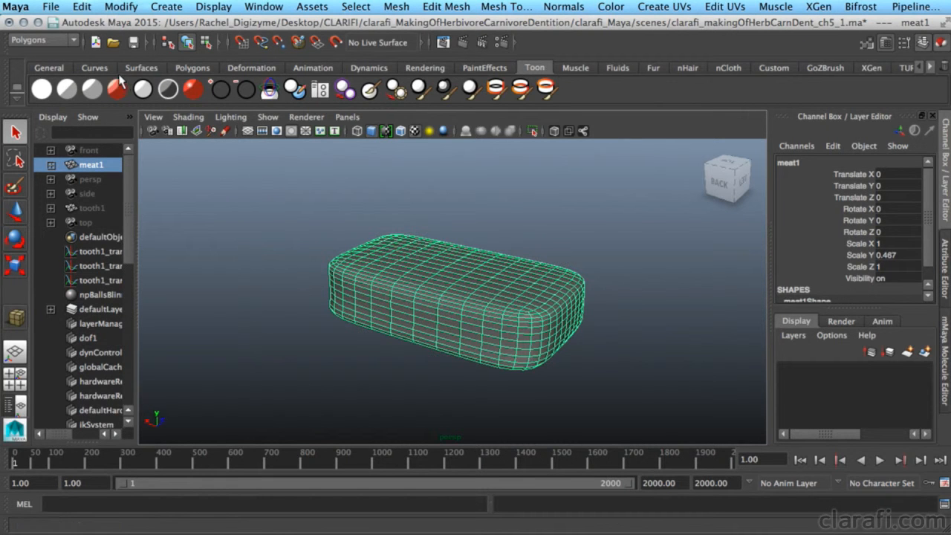
{"action": "left_click", "coordinate": [41, 40]}
{"action": "left_click", "coordinate": [45, 100]}
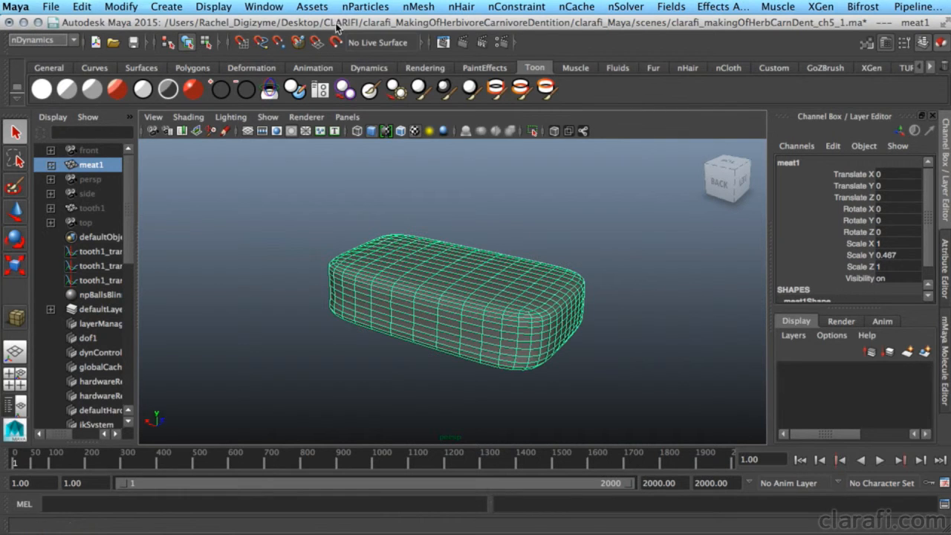
Set the nParticle creation style to Balls
{"action": "left_click", "coordinate": [355, 7]}
{"action": "mouse_move", "coordinate": [371, 34]}
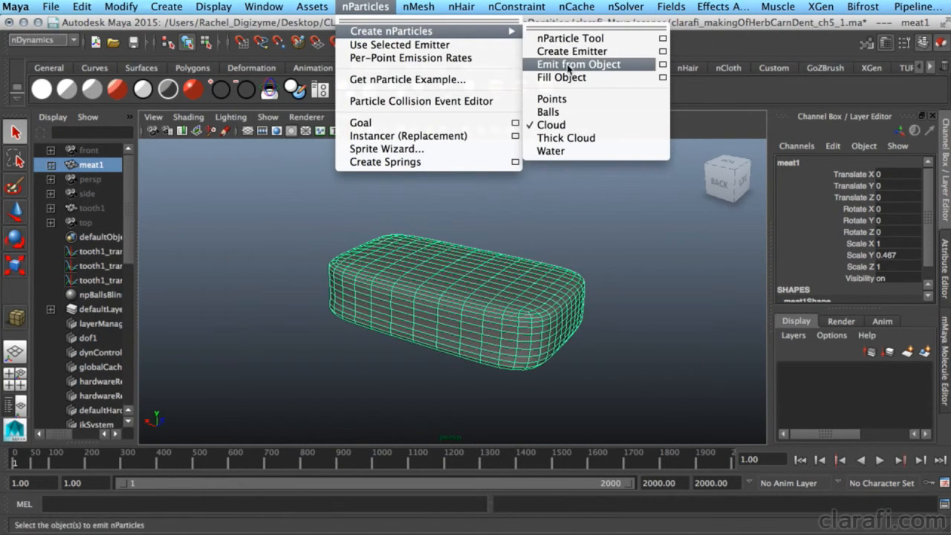
{"action": "left_click", "coordinate": [550, 113]}
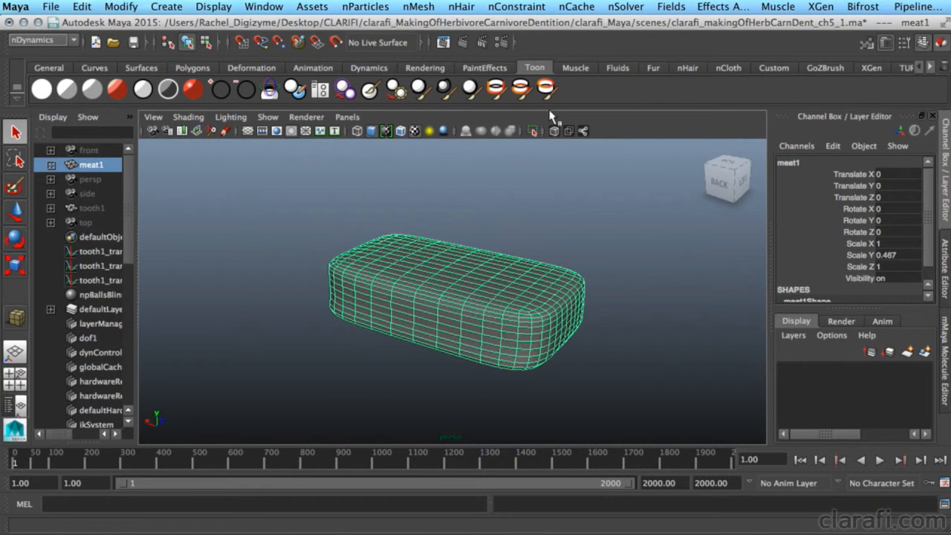
Fill the meat1 mesh with nParticles on a new solver, at resolution 60 with Close Packing off
{"action": "left_click", "coordinate": [364, 7]}
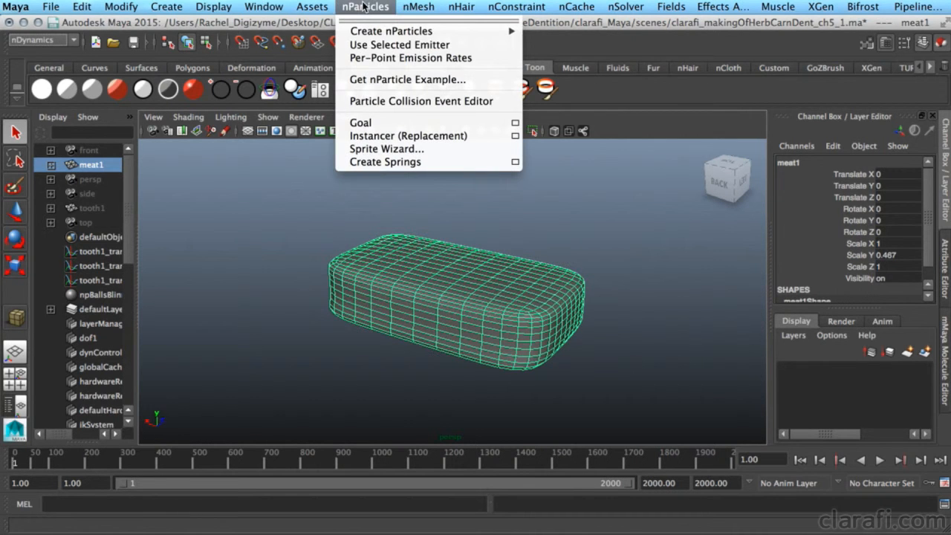
{"action": "mouse_move", "coordinate": [377, 33]}
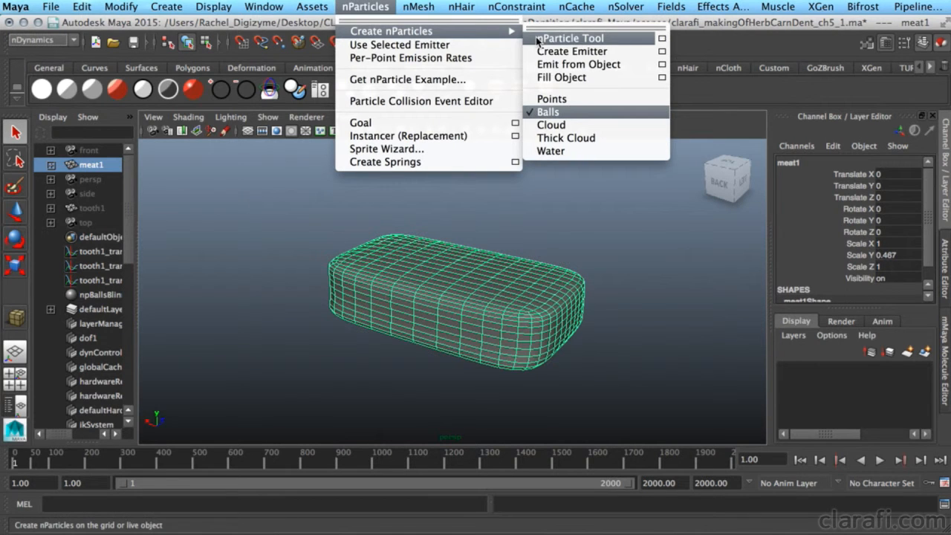
{"action": "left_click", "coordinate": [661, 78]}
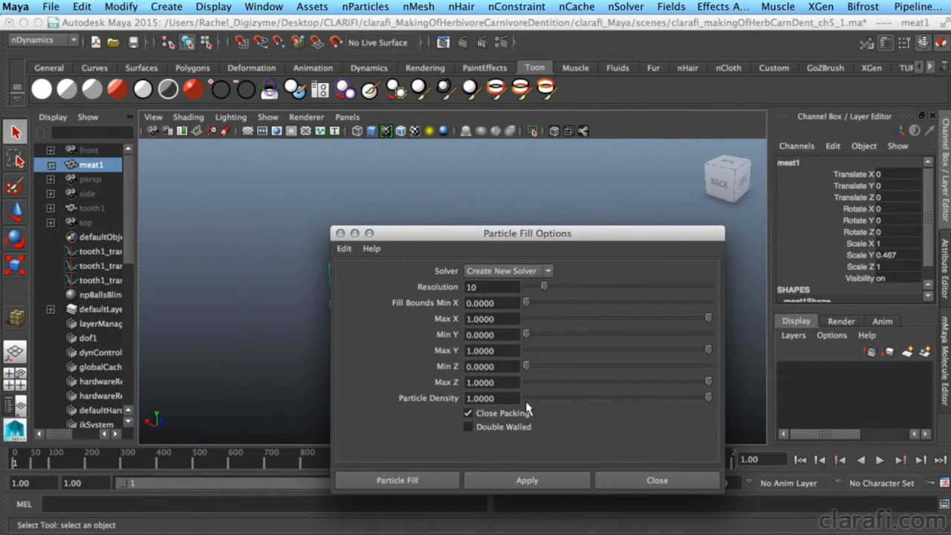
{"action": "double_click", "coordinate": [501, 288]}
{"action": "type", "text": "60"}
{"action": "key", "text": "Tab"}
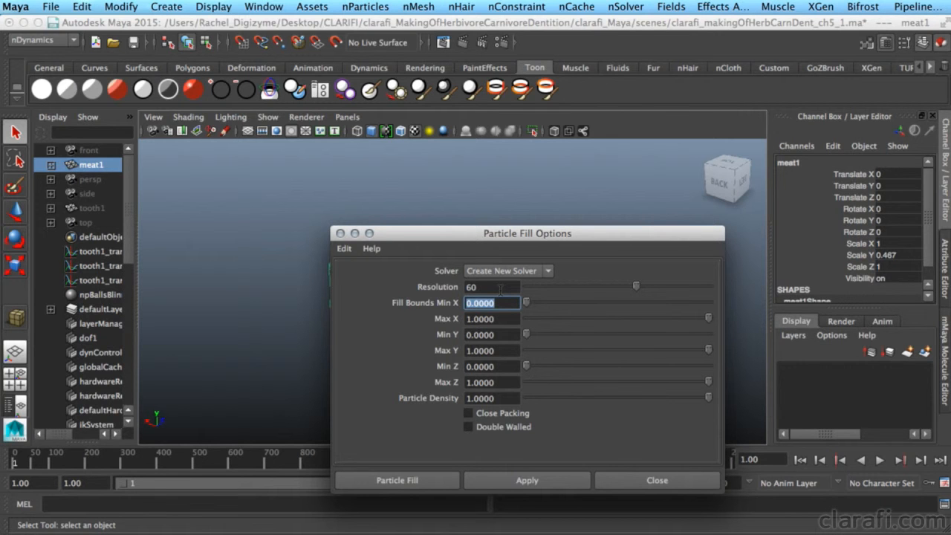
{"action": "left_click", "coordinate": [388, 483]}
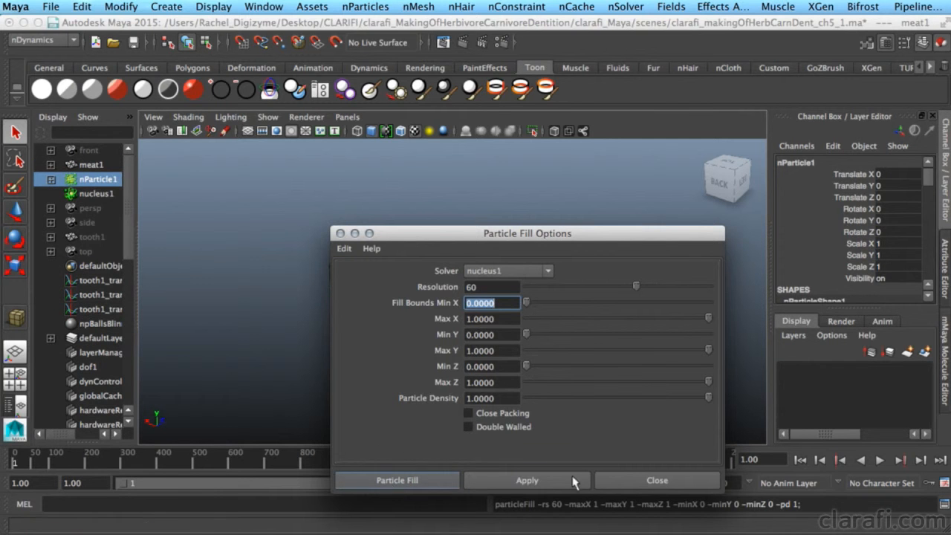
{"action": "left_click", "coordinate": [627, 481]}
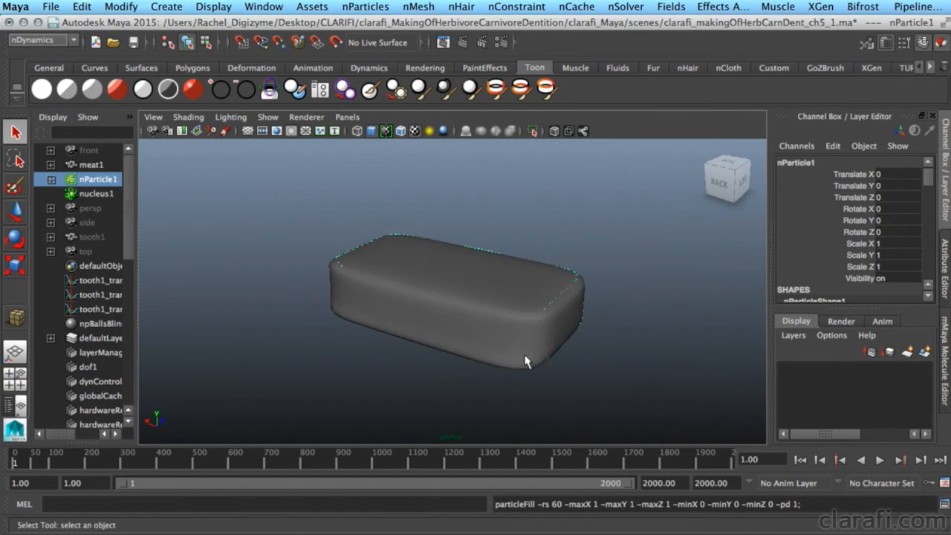
Hide the meat1 mesh and select the nParticles that fill it
{"action": "left_click", "coordinate": [518, 333]}
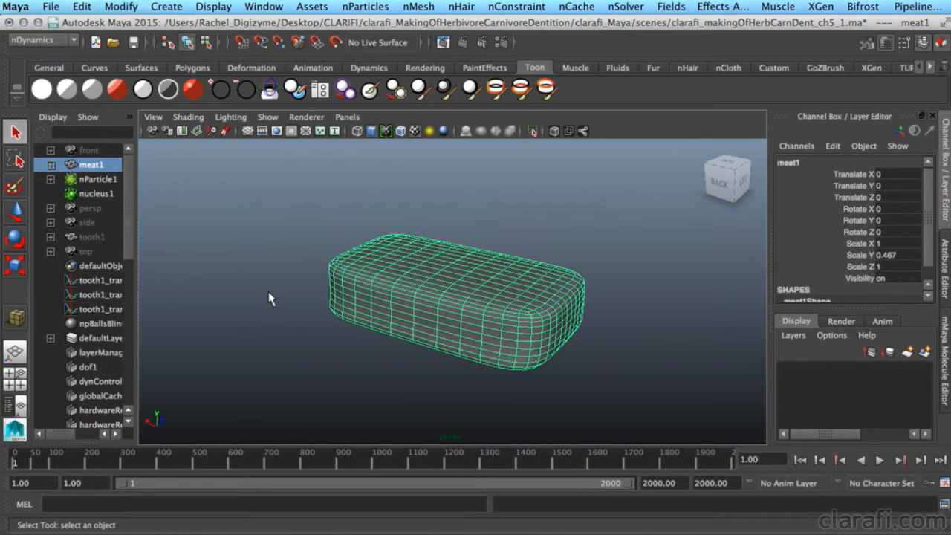
{"action": "key", "text": "ctrl+h"}
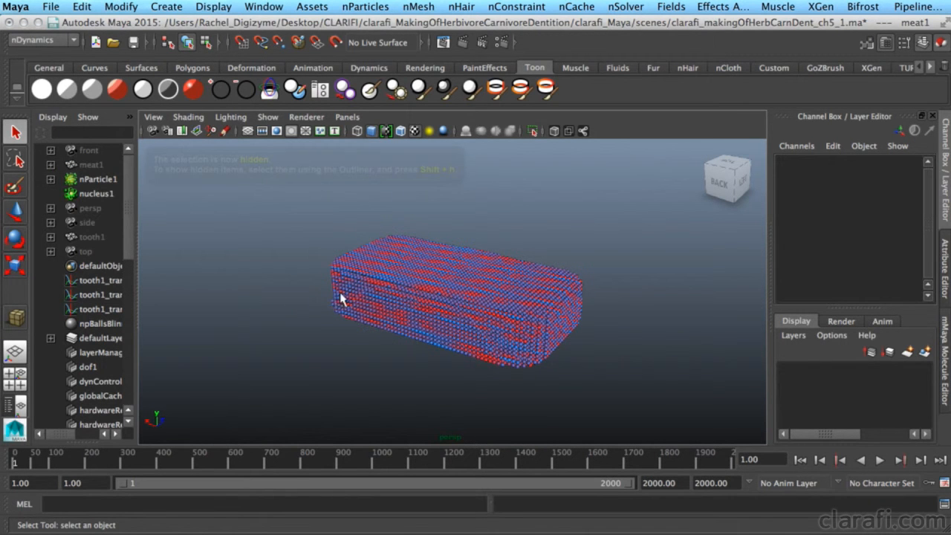
{"action": "left_click", "coordinate": [374, 311]}
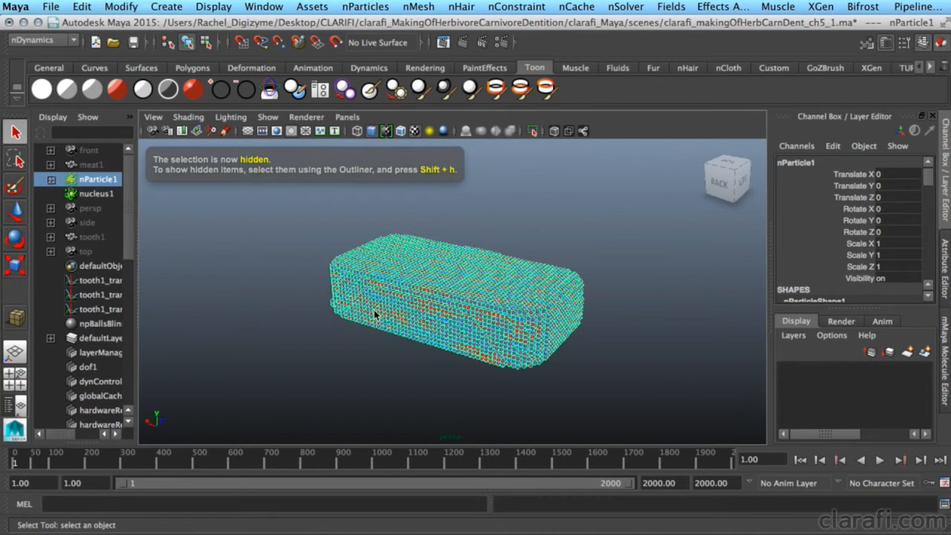
Set the nParticles' shading color to tan, with hue 28.024, saturation 0.341 and value 0.707, and deselect them
{"action": "scroll", "coordinate": [838, 257], "scroll_direction": "down", "scroll_amount": 3}
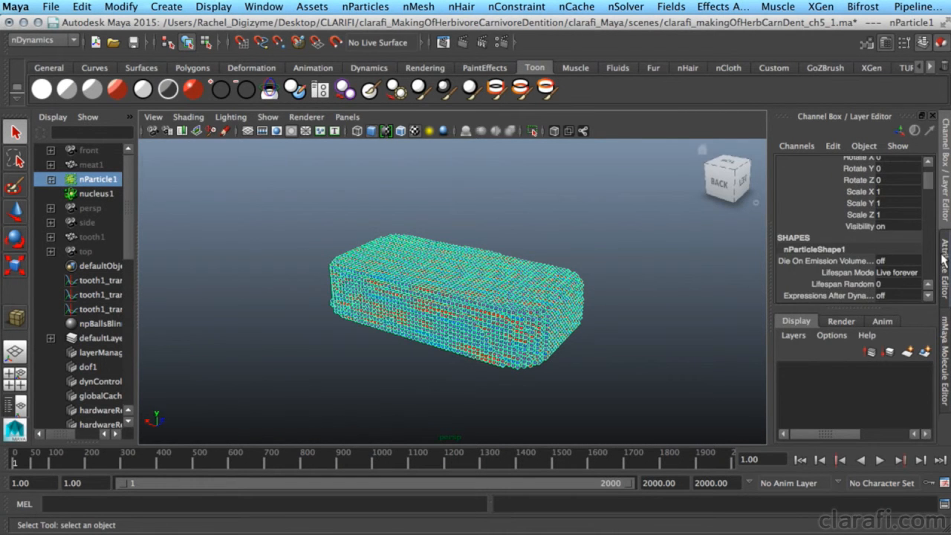
{"action": "left_click", "coordinate": [943, 260]}
{"action": "scroll", "coordinate": [717, 286], "scroll_direction": "down", "scroll_amount": 1}
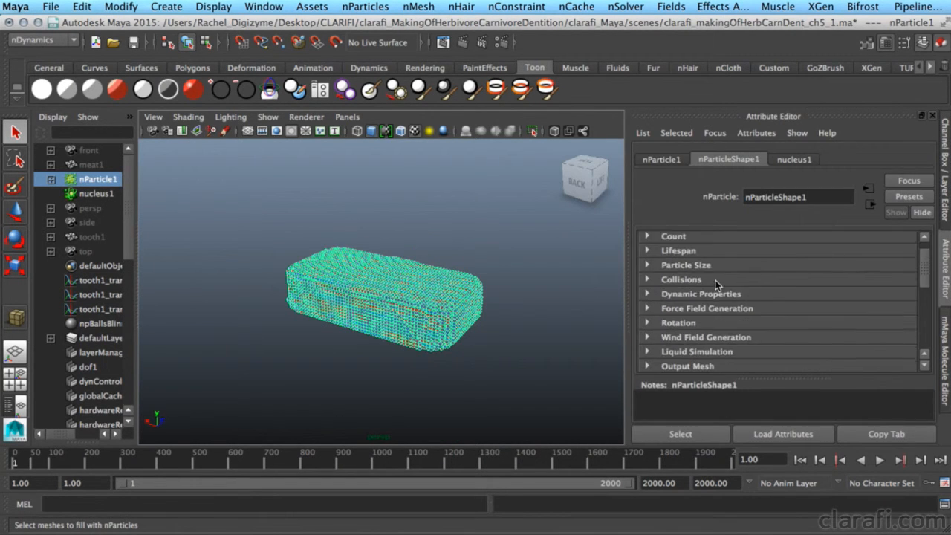
{"action": "scroll", "coordinate": [690, 288], "scroll_direction": "down", "scroll_amount": 8}
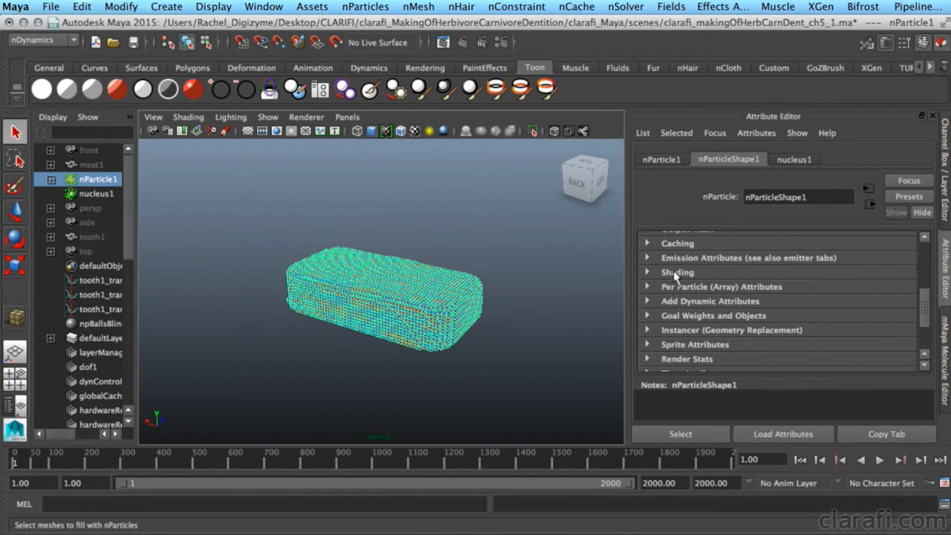
{"action": "left_click", "coordinate": [674, 272]}
{"action": "scroll", "coordinate": [673, 272], "scroll_direction": "down", "scroll_amount": 10}
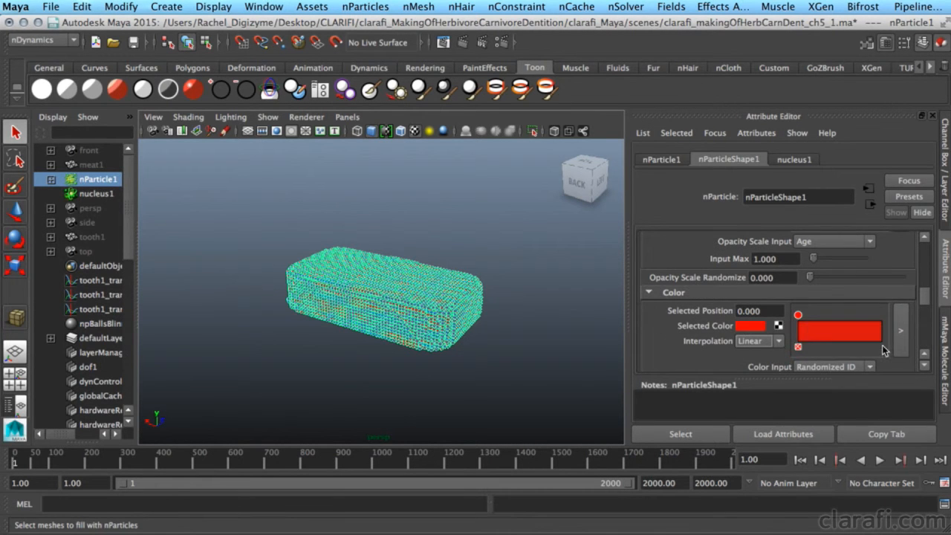
{"action": "left_click", "coordinate": [749, 325]}
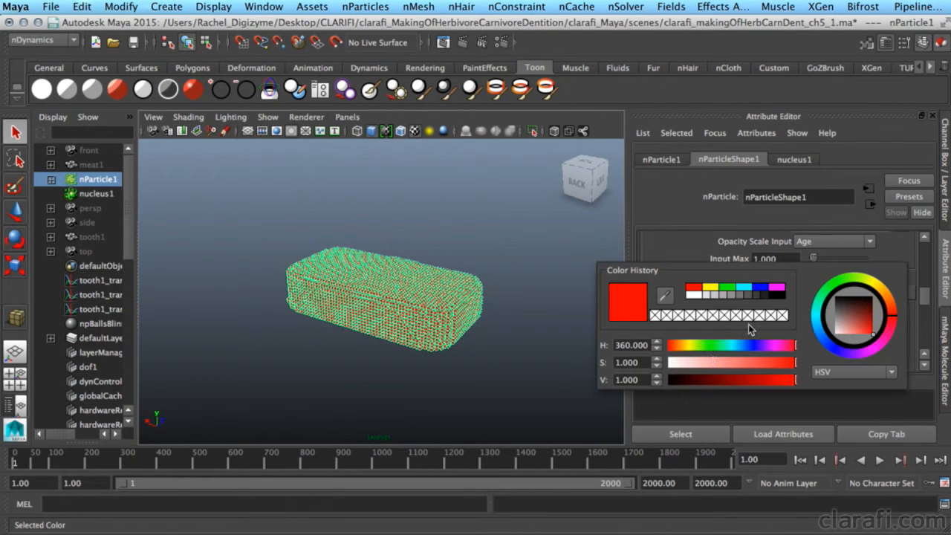
{"action": "left_click", "coordinate": [678, 346]}
{"action": "left_click", "coordinate": [711, 362]}
{"action": "left_click", "coordinate": [753, 379]}
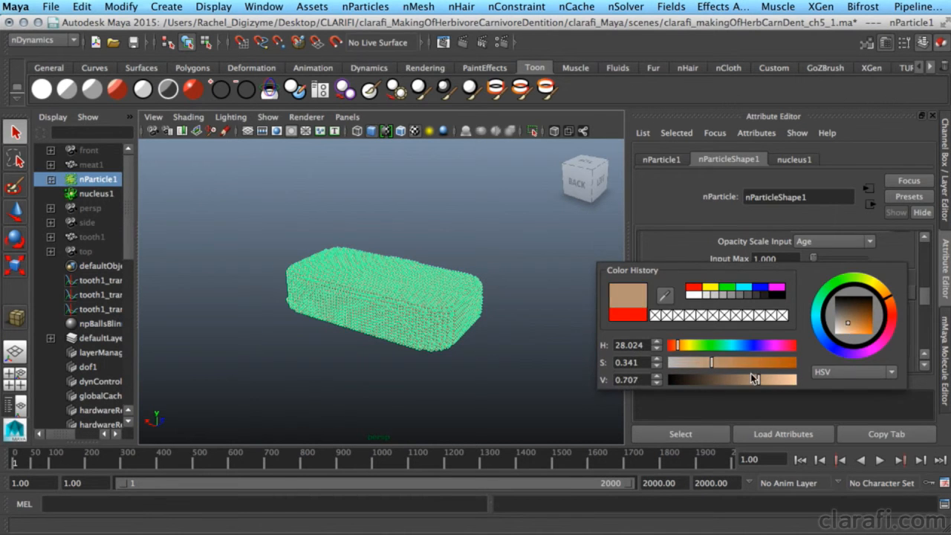
{"action": "left_click", "coordinate": [501, 299]}
Play the particle simulation from the first frame, stop it and return to the start
{"action": "left_click", "coordinate": [800, 460]}
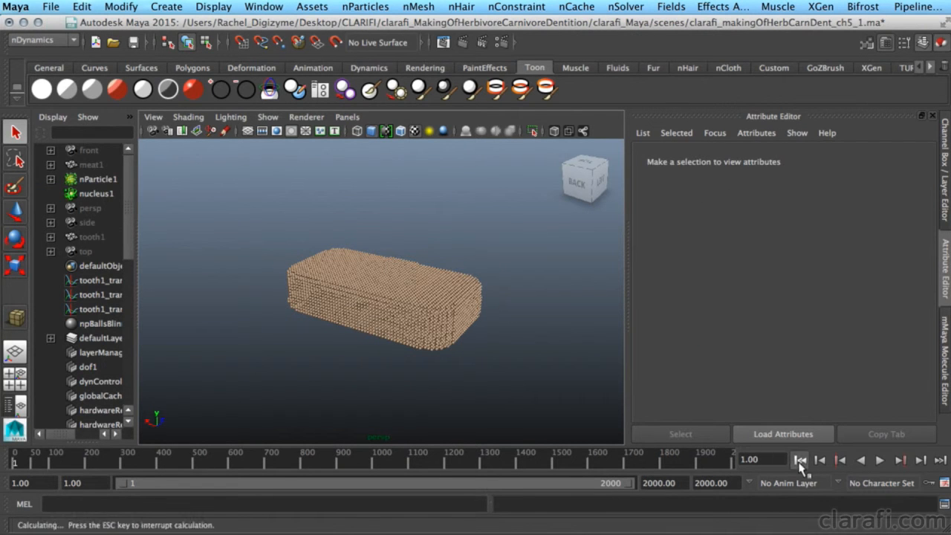
{"action": "left_click", "coordinate": [878, 460]}
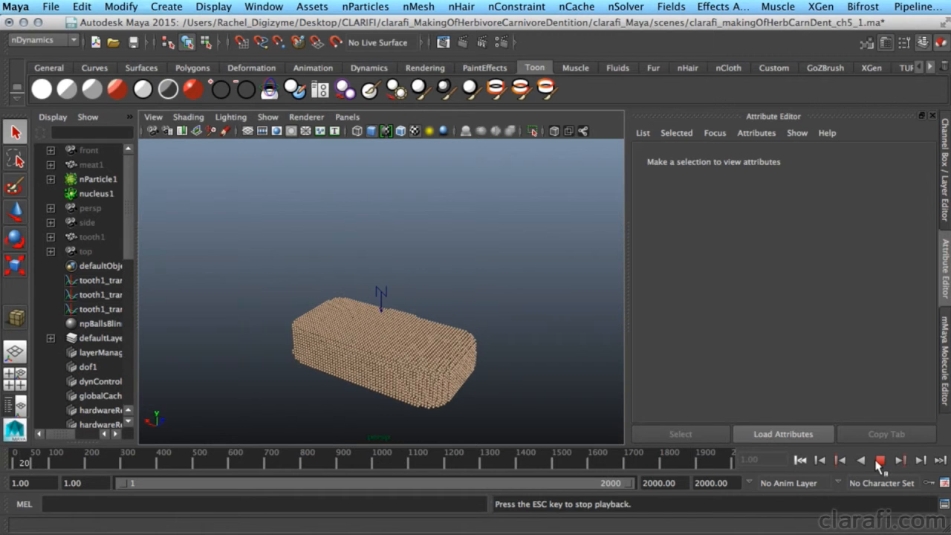
{"action": "left_click", "coordinate": [879, 461]}
{"action": "left_click", "coordinate": [800, 459]}
{"action": "left_click", "coordinate": [800, 460]}
Enable the ground plane on the nucleus1 solver
{"action": "left_click", "coordinate": [96, 193]}
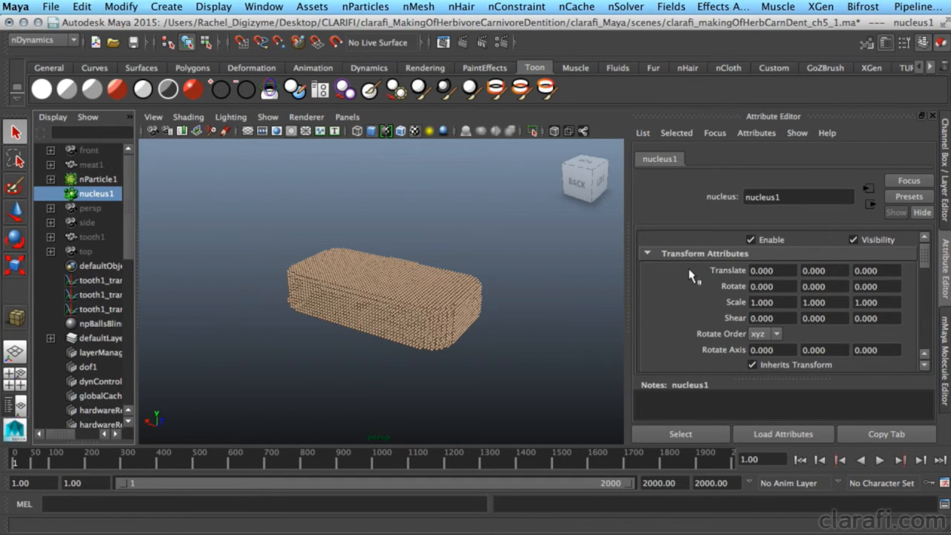
{"action": "scroll", "coordinate": [691, 275], "scroll_direction": "down", "scroll_amount": 5}
{"action": "scroll", "coordinate": [687, 274], "scroll_direction": "down", "scroll_amount": 6}
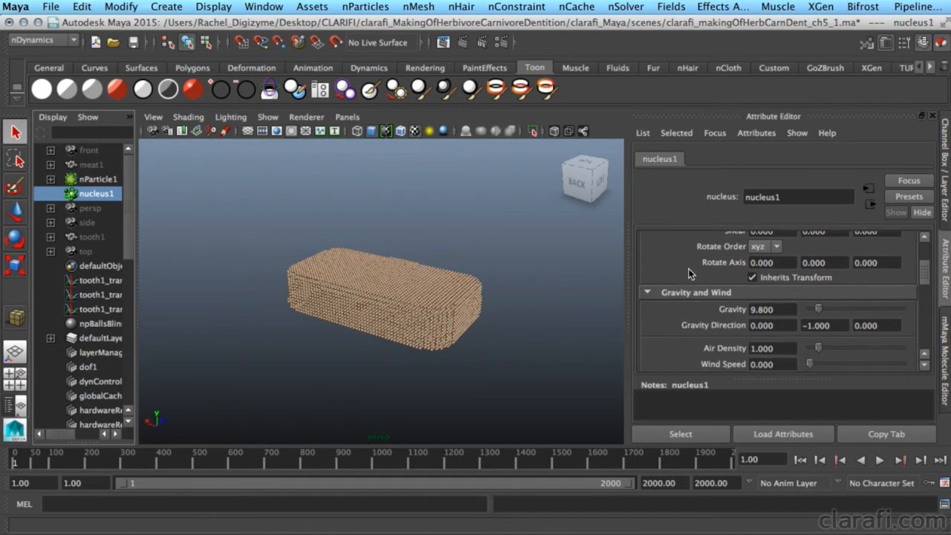
{"action": "scroll", "coordinate": [688, 274], "scroll_direction": "down", "scroll_amount": 1}
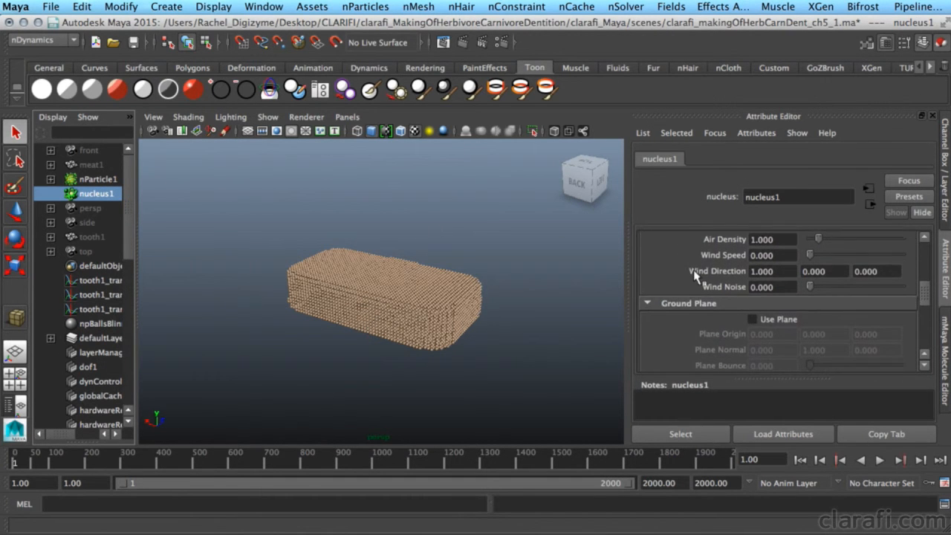
{"action": "left_click", "coordinate": [782, 321]}
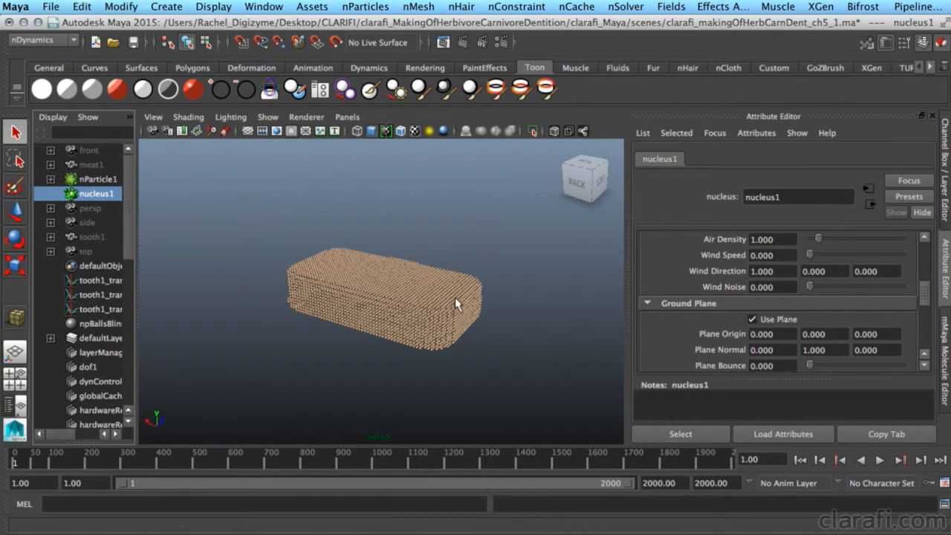
Move the nucleus1 solver slightly down along Y to lower its ground plane toward the underside of the particle block
{"action": "key", "text": "w"}
{"action": "left_click_drag", "start_coordinate": [467, 327], "coordinate": [459, 267], "text": "alt"}
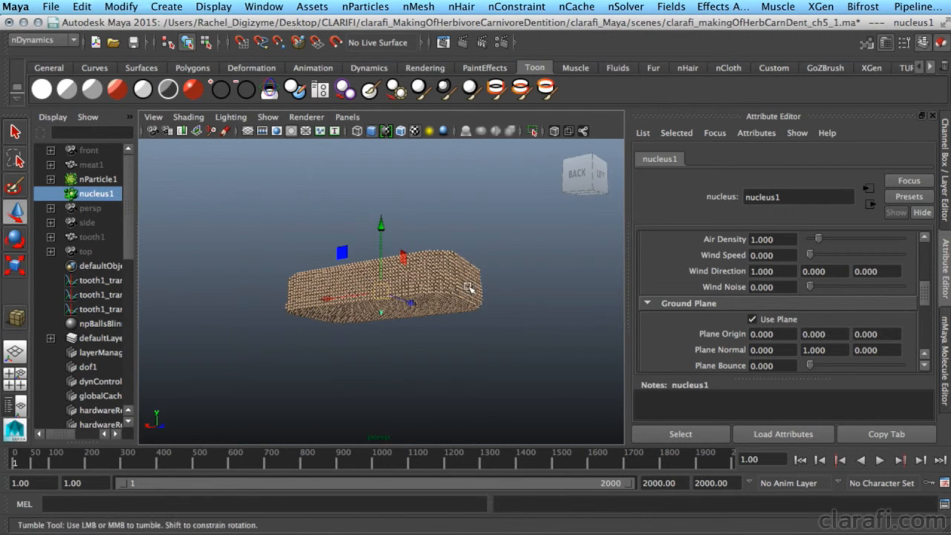
{"action": "left_click_drag", "start_coordinate": [381, 224], "coordinate": [383, 245]}
{"action": "left_click_drag", "start_coordinate": [488, 292], "coordinate": [489, 315], "text": "alt"}
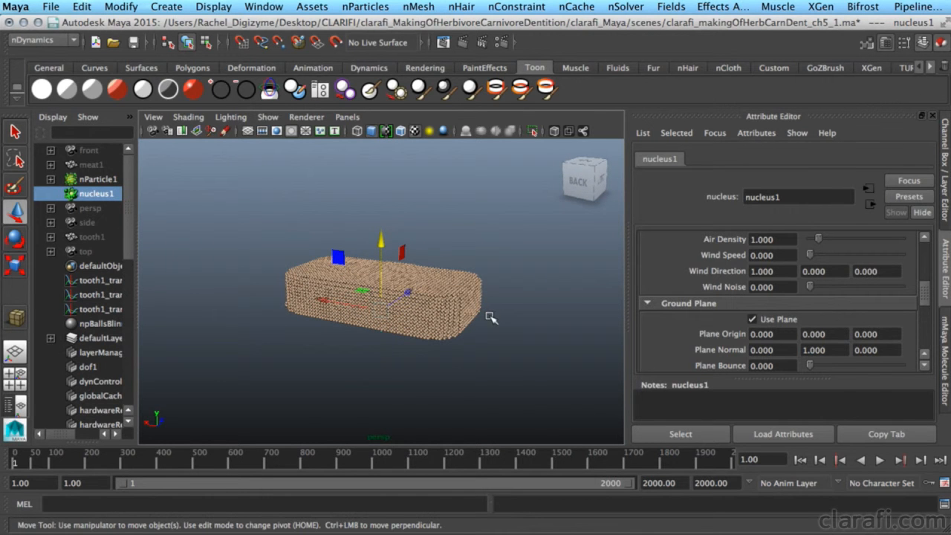
Set the nucleus1 ground plane's friction to 0.3
{"action": "scroll", "coordinate": [702, 327], "scroll_direction": "down", "scroll_amount": 3}
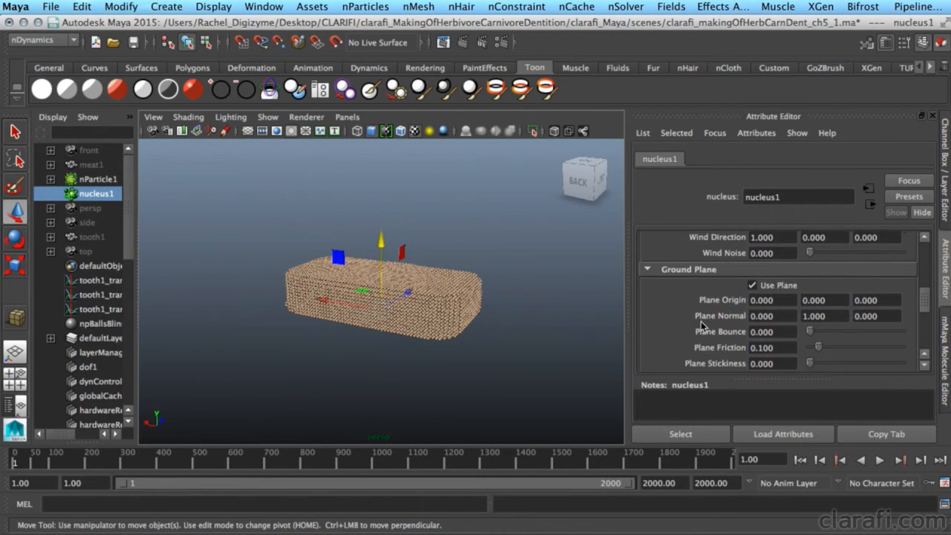
{"action": "left_click", "coordinate": [765, 343]}
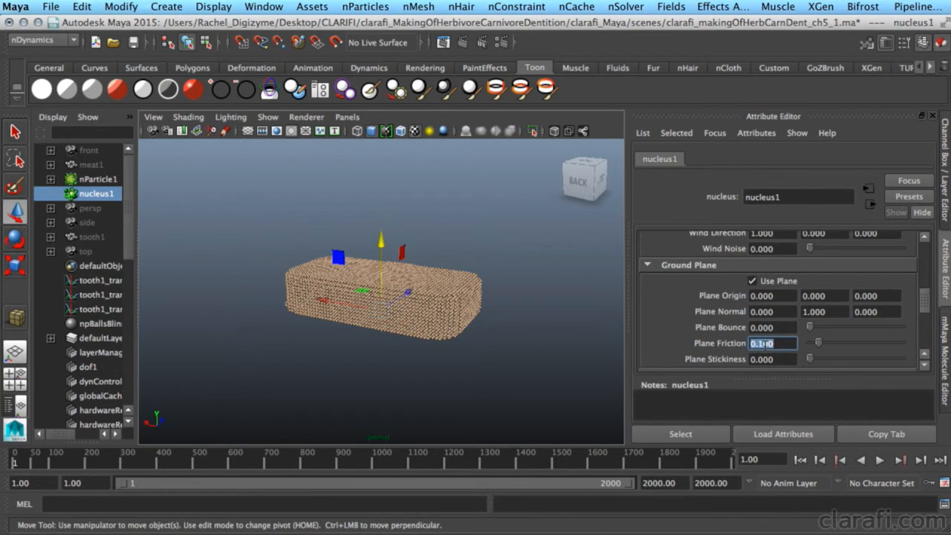
{"action": "type", "text": "0.3"}
{"action": "key", "text": "Return"}
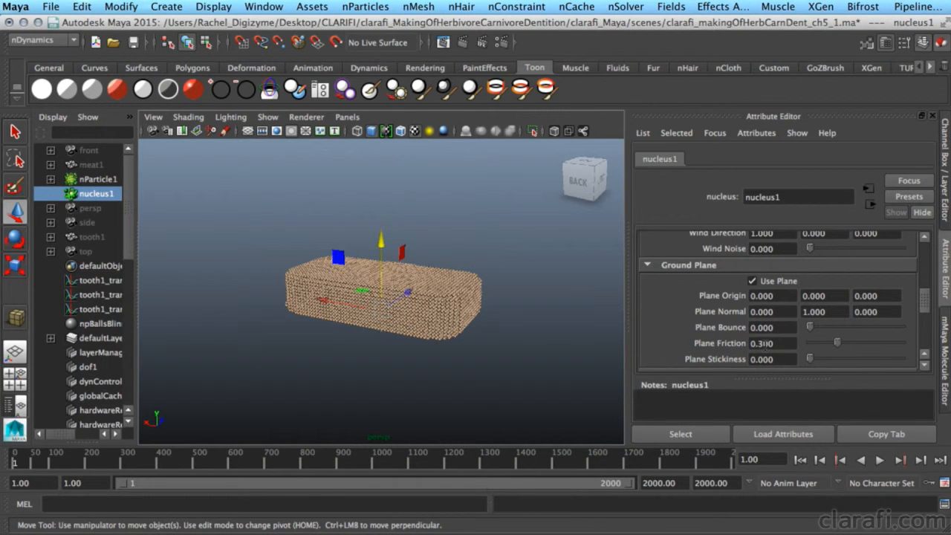
Deselect the solver and play the simulation briefly to check the particles against the ground plane
{"action": "left_click", "coordinate": [520, 346]}
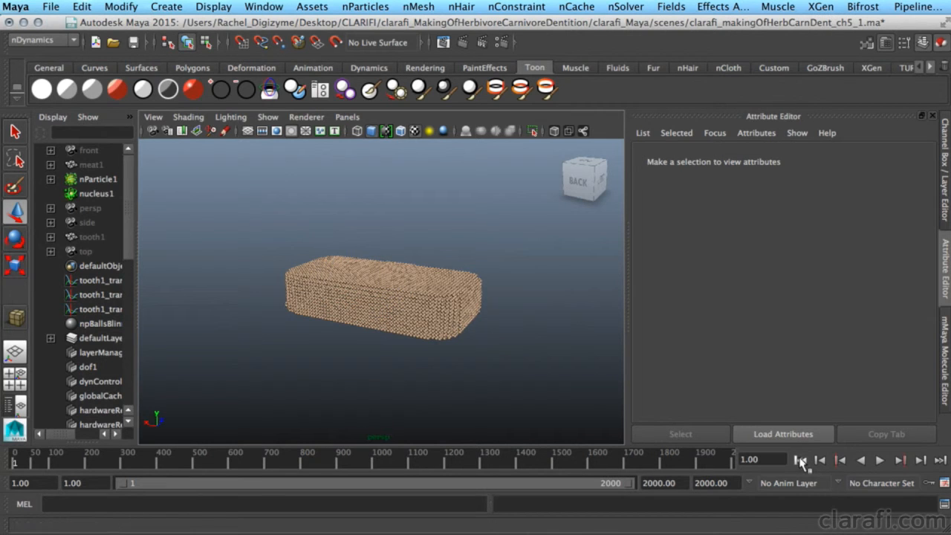
{"action": "left_click", "coordinate": [879, 460]}
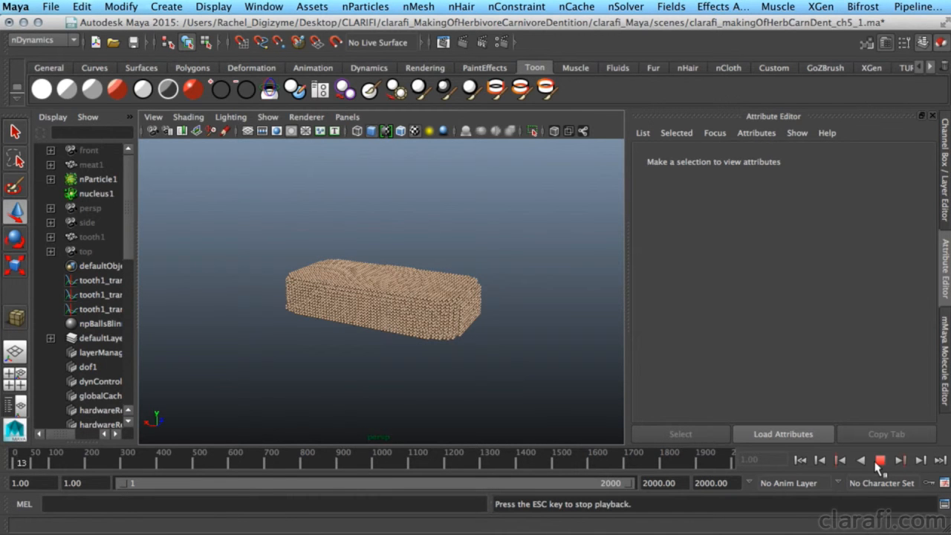
{"action": "left_click", "coordinate": [880, 461]}
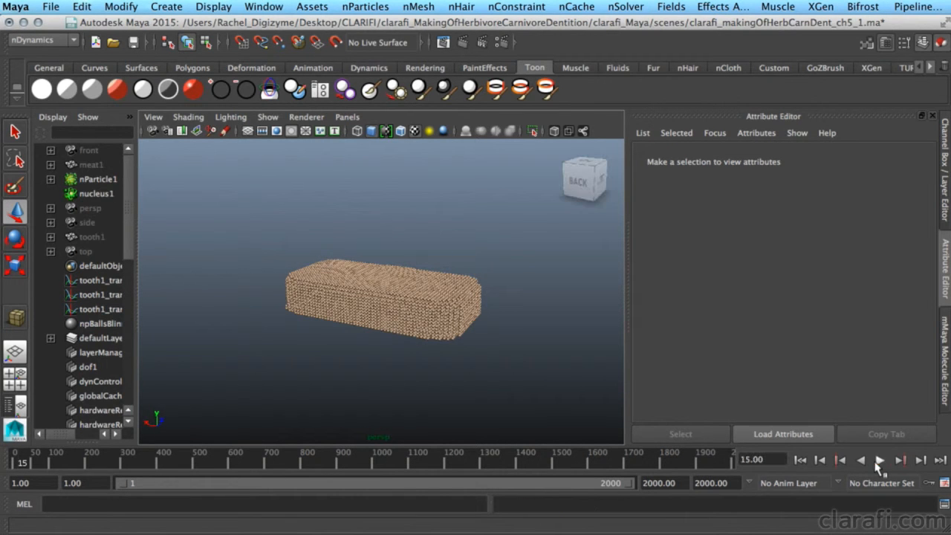
Unhide the tooth1 mesh above the particle block and scrub the timeline to preview its motion, ending at frame 1
{"action": "left_click", "coordinate": [800, 460]}
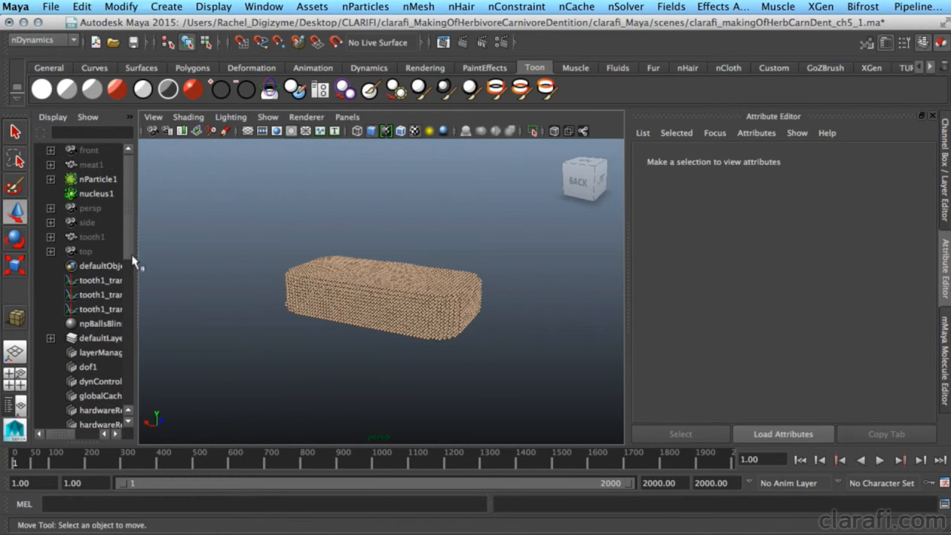
{"action": "left_click", "coordinate": [91, 236]}
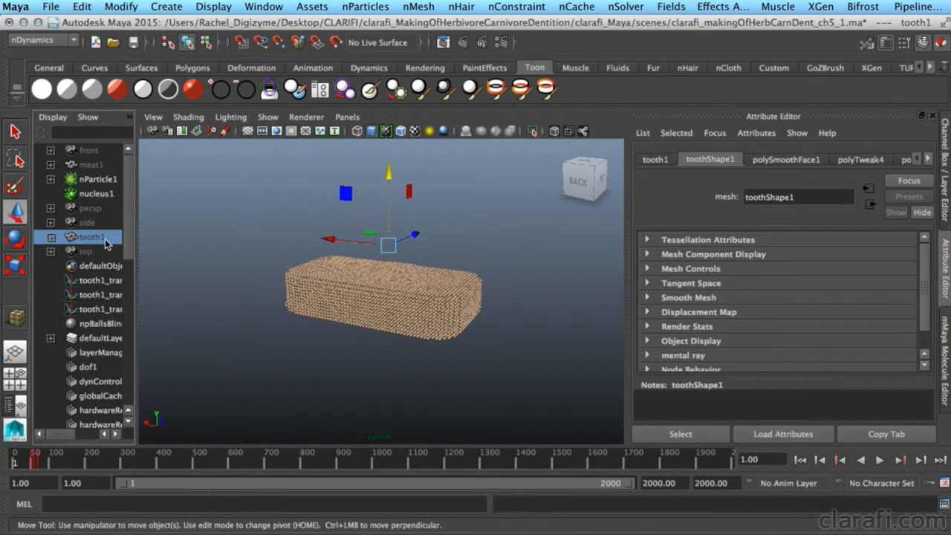
{"action": "key", "text": "shift+h"}
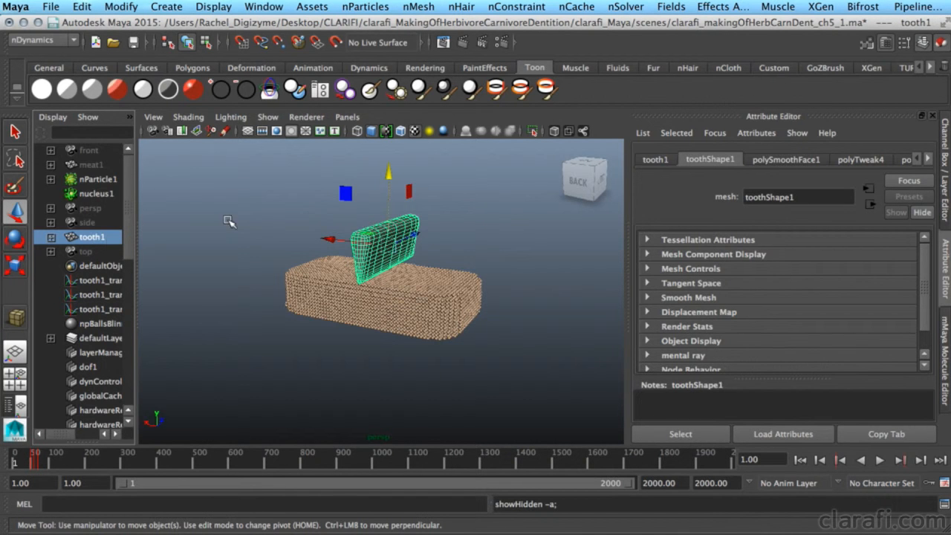
{"action": "left_click", "coordinate": [465, 252]}
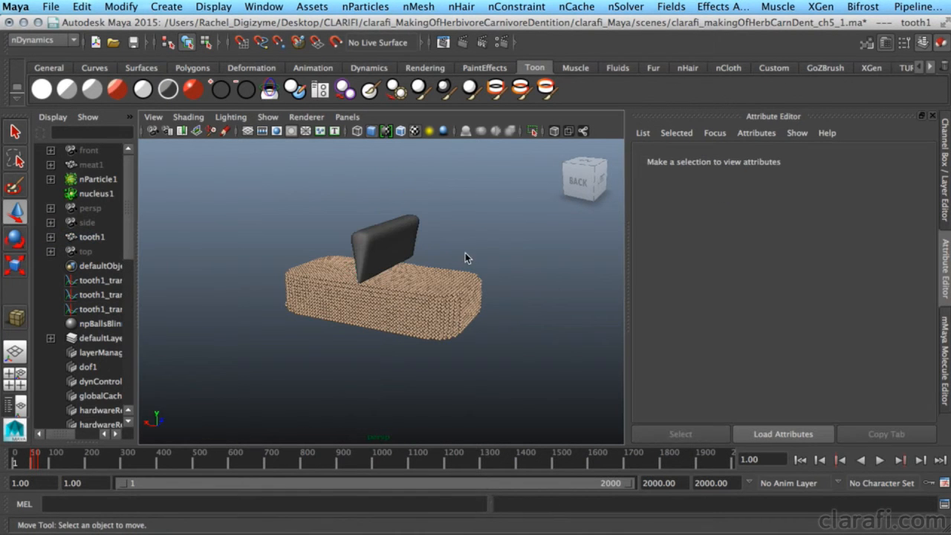
{"action": "left_click_drag", "start_coordinate": [62, 460], "coordinate": [9, 463]}
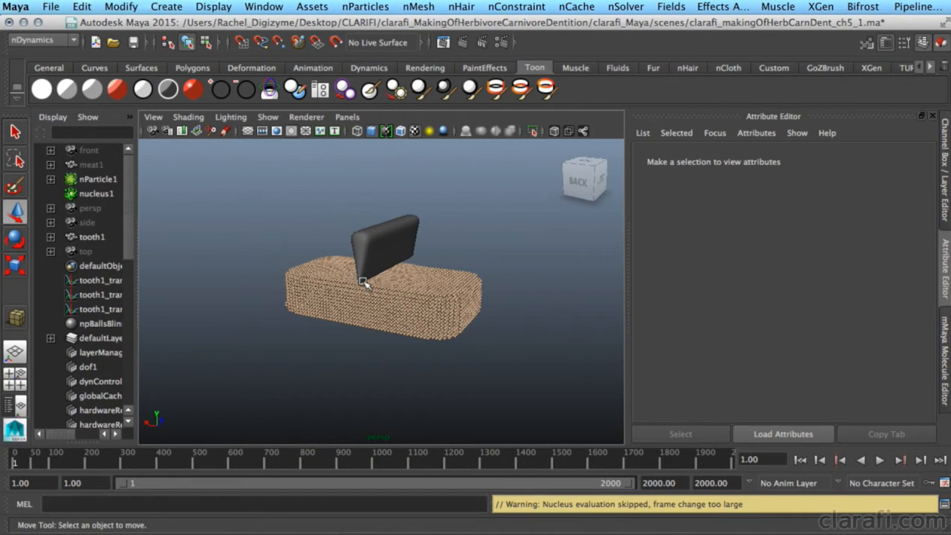
Make the tooth1 mesh a passive collider so it interacts with the particles, and clear the selection
{"action": "left_click", "coordinate": [391, 248]}
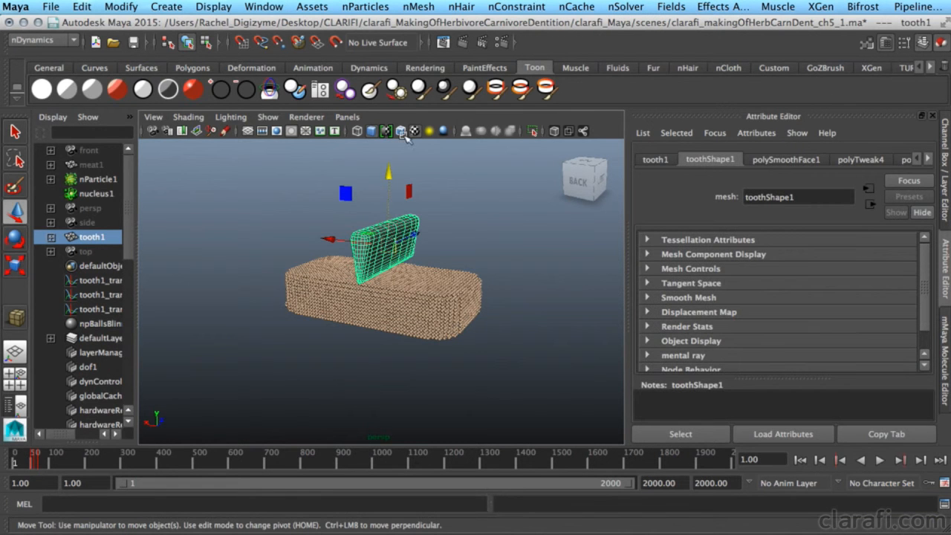
{"action": "left_click", "coordinate": [428, 10]}
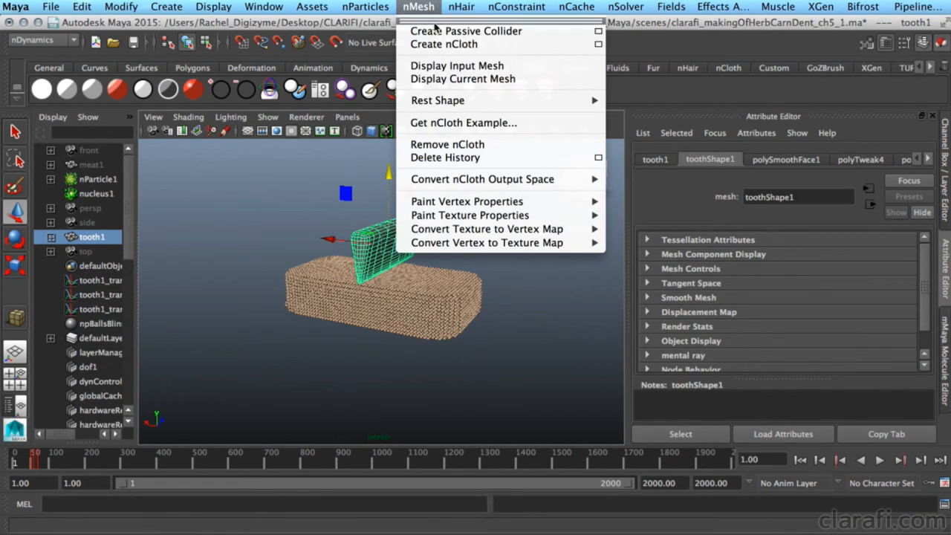
{"action": "left_click", "coordinate": [449, 31]}
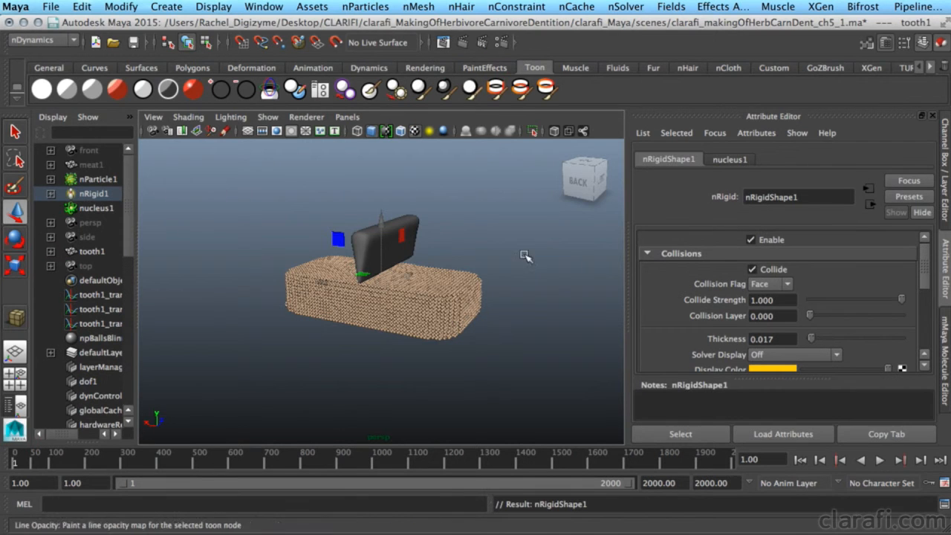
{"action": "left_click", "coordinate": [539, 300]}
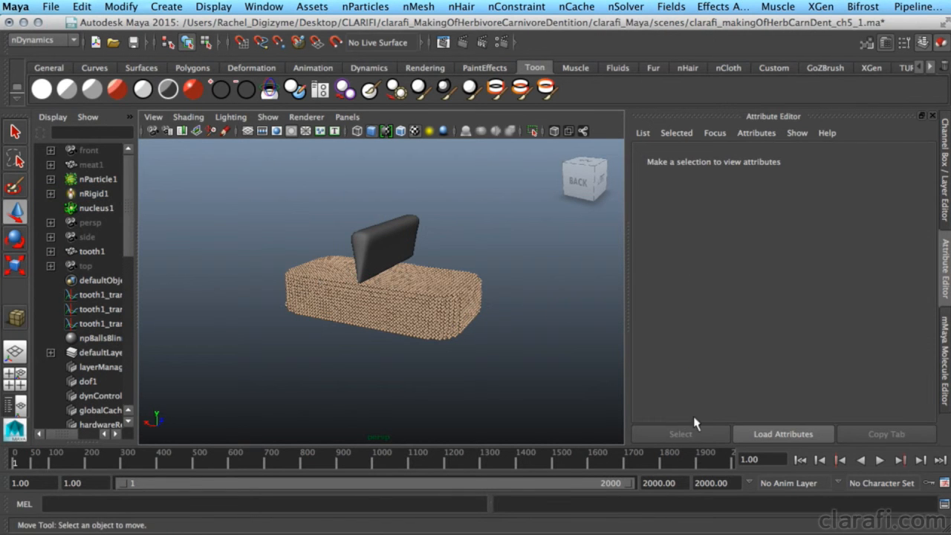
Play the simulation from the first frame to check how the tooth collides with the particle block
{"action": "left_click", "coordinate": [799, 460]}
{"action": "left_click", "coordinate": [879, 461]}
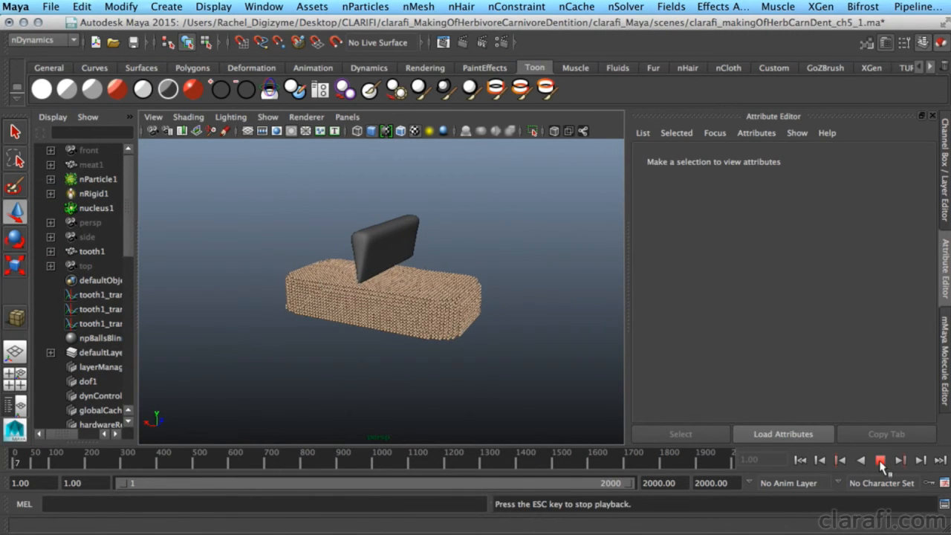